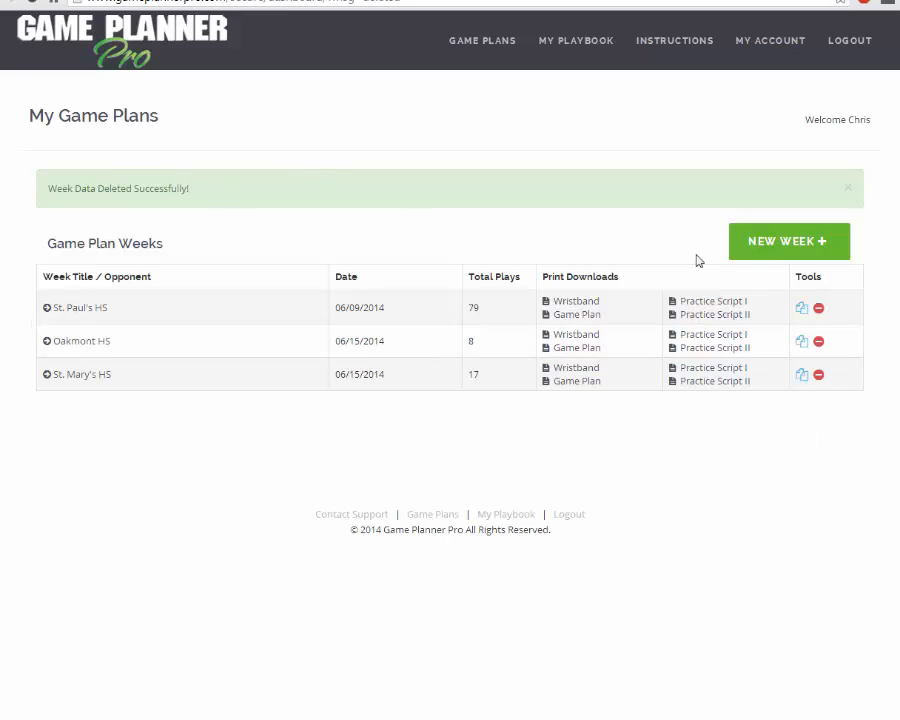
Step: Create a new game plan week with opponent Mt St Joes and the date 06/15/2014
{"action": "left_click", "coordinate": [789, 244]}
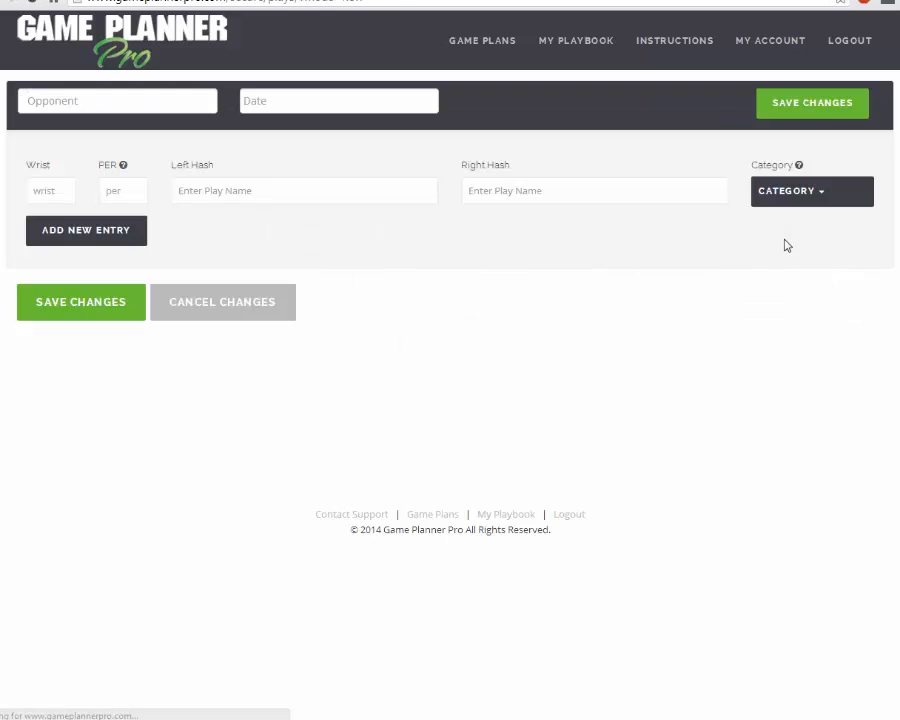
{"action": "left_click", "coordinate": [106, 102]}
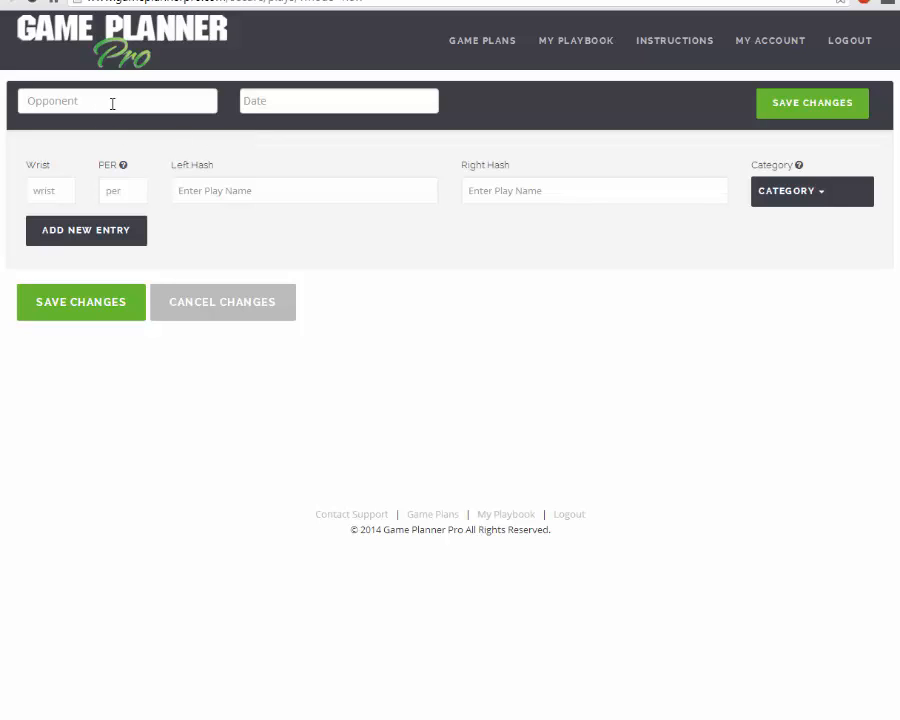
{"action": "type", "text": "Mt St"}
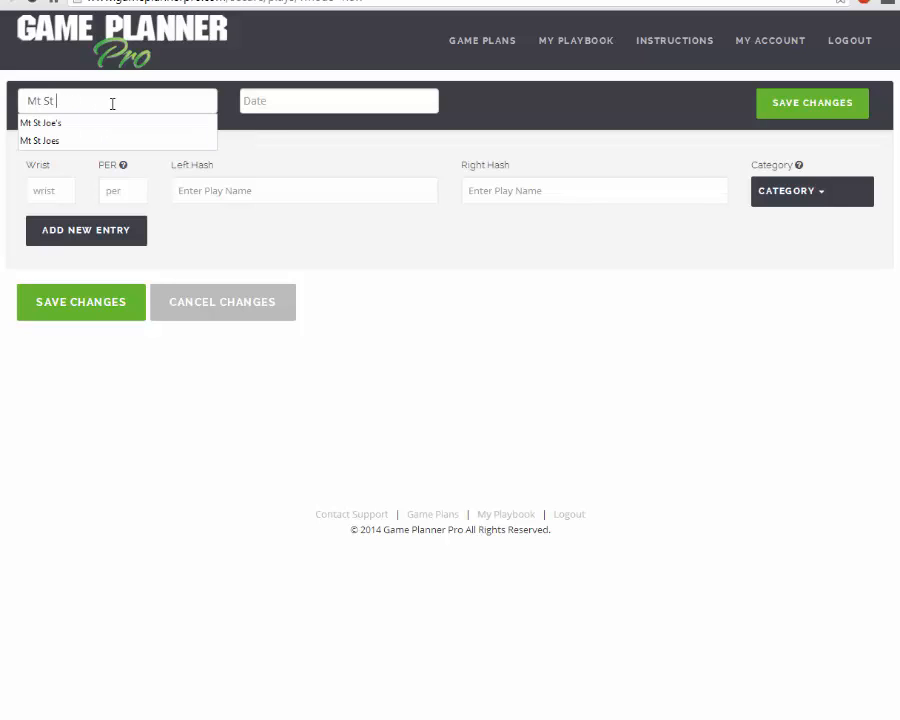
{"action": "type", "text": " Joes"}
{"action": "key", "text": "Tab"}
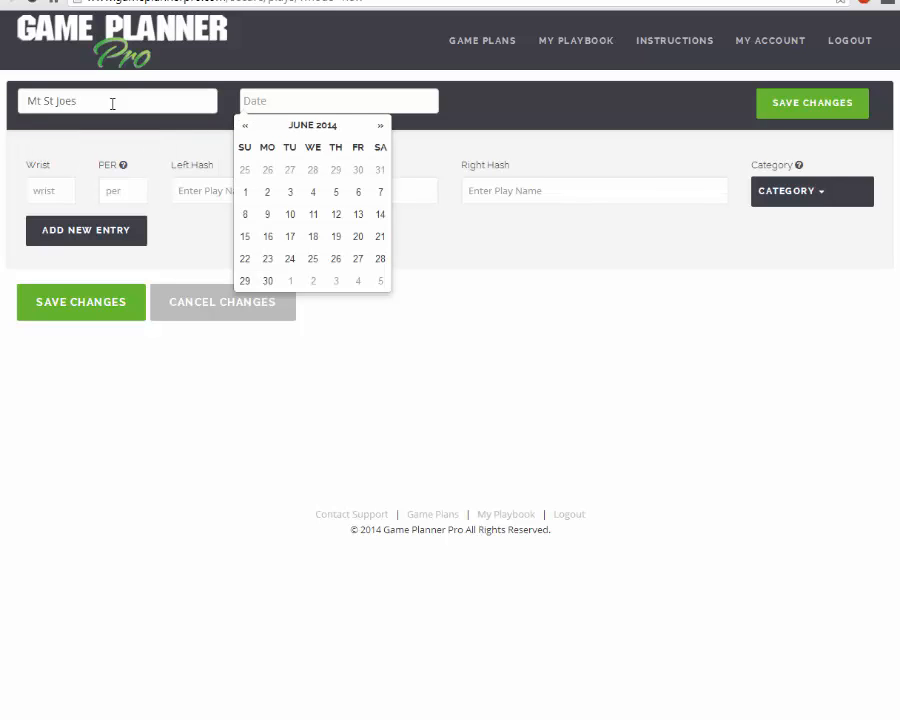
{"action": "left_click", "coordinate": [246, 243]}
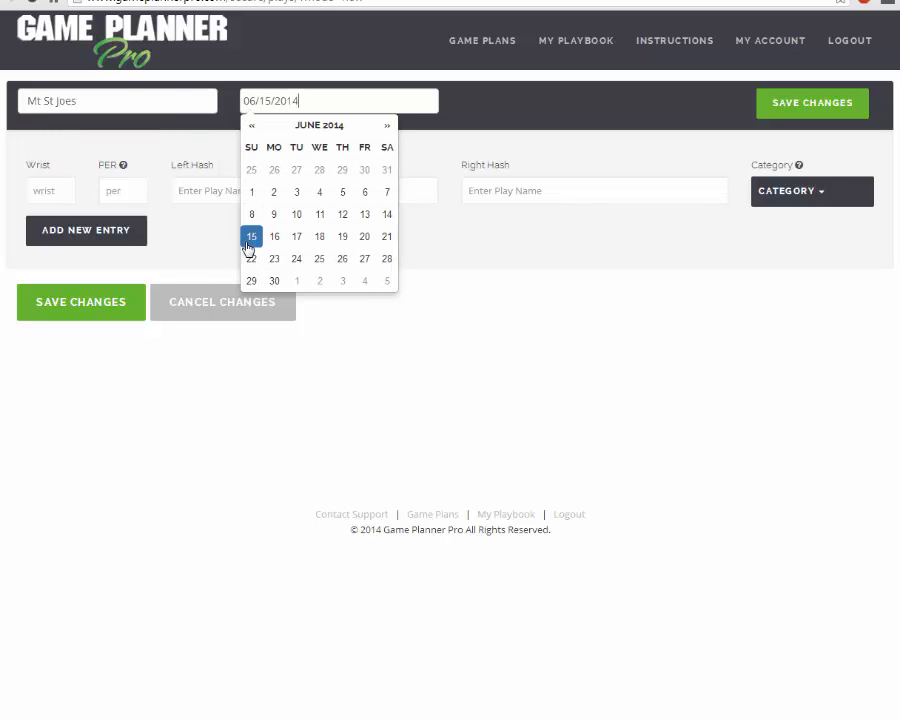
Step: Fill in a new play entry with wrist 1, PER 10, left hash "i pwr rt" and right hash "i pwr lt"
{"action": "left_click", "coordinate": [52, 188]}
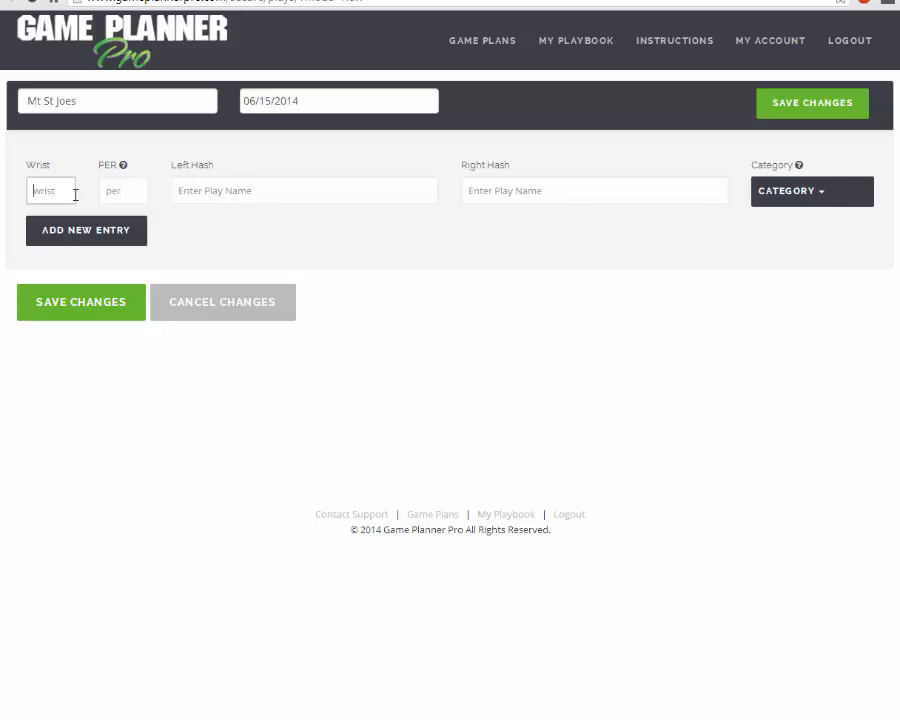
{"action": "left_click", "coordinate": [55, 190]}
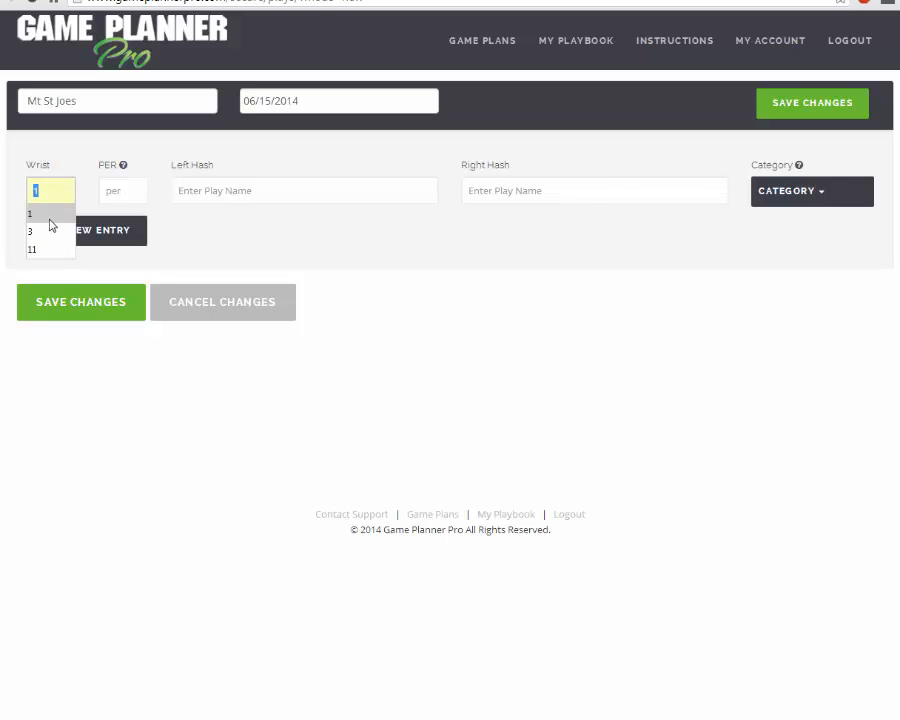
{"action": "left_click", "coordinate": [52, 214]}
{"action": "left_click", "coordinate": [126, 190]}
{"action": "type", "text": "10"}
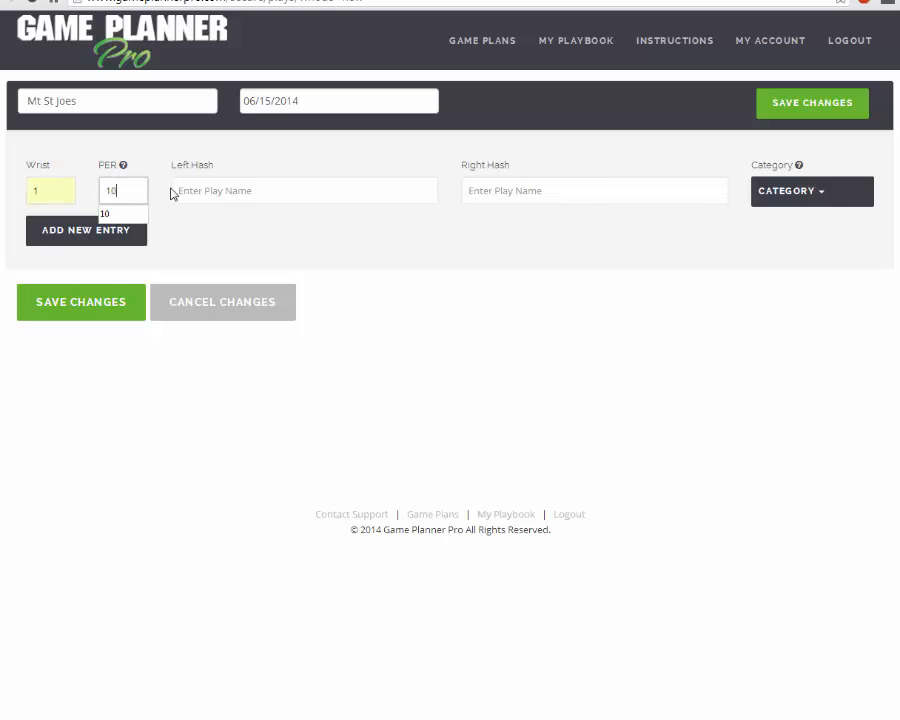
{"action": "left_click", "coordinate": [207, 189]}
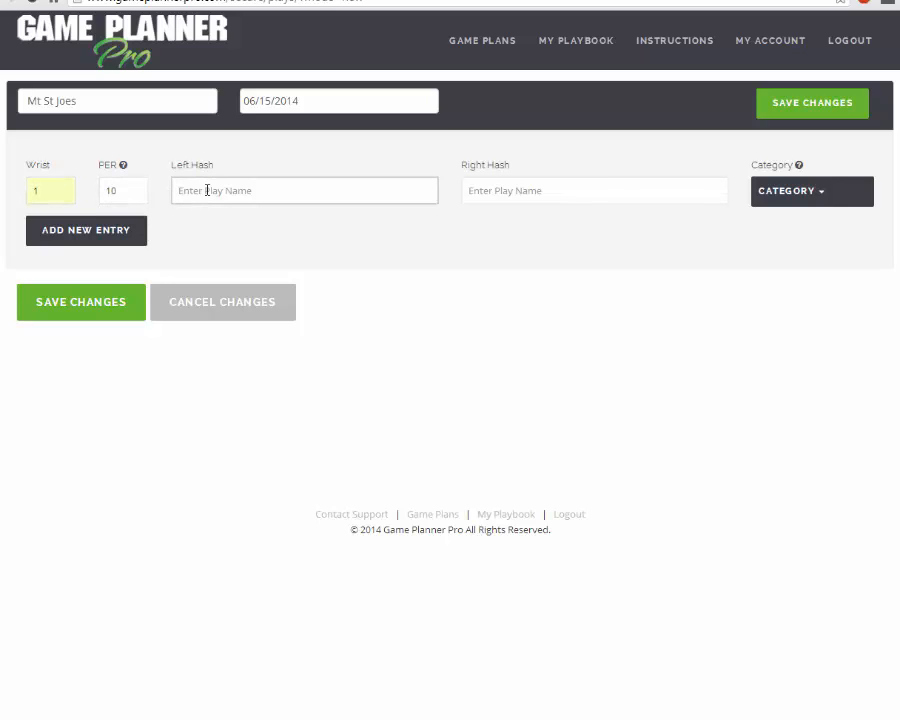
{"action": "type", "text": "i pwr rt"}
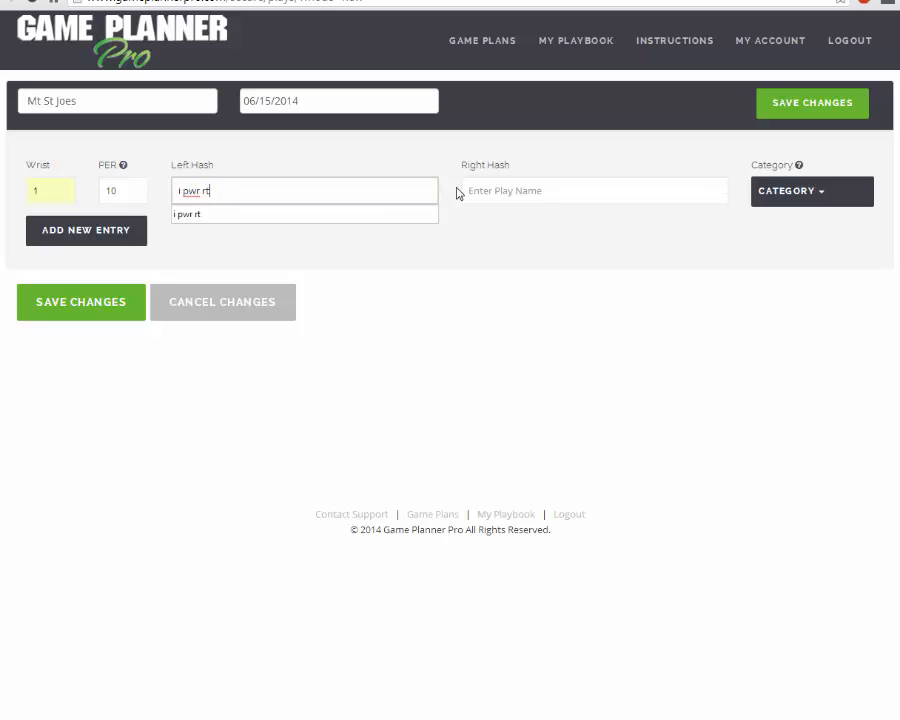
{"action": "left_click", "coordinate": [581, 189]}
{"action": "type", "text": "i pwr lt"}
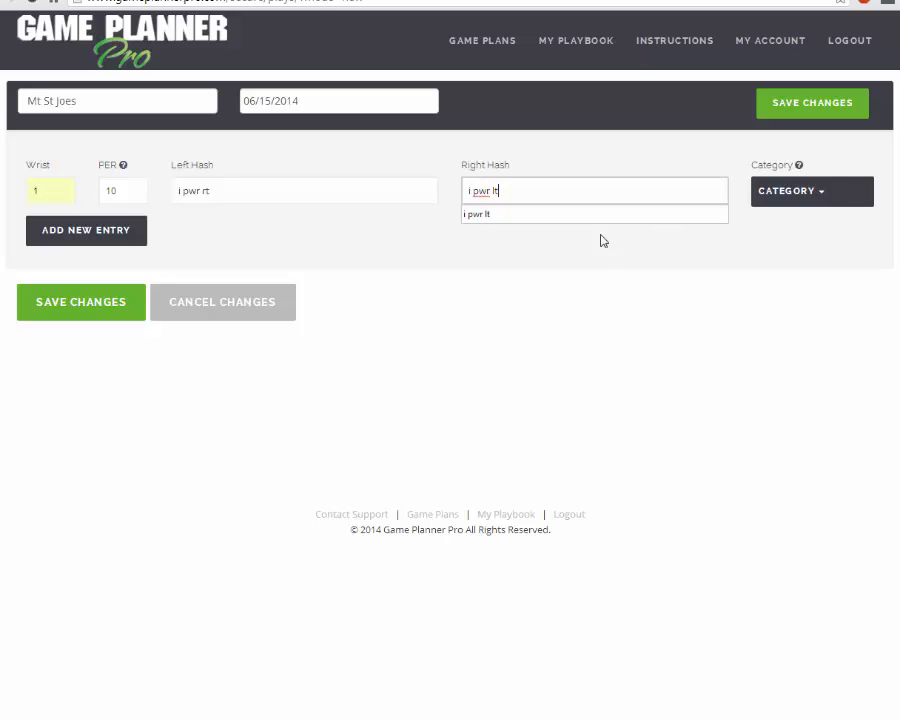
{"action": "left_click", "coordinate": [594, 264]}
Step: Assign the play to Base Run, 2nd & Long Run, 3rd & Med Run, Red Zone Run, End Zone Run, GL Run and Short Yard Run
{"action": "left_click", "coordinate": [818, 200]}
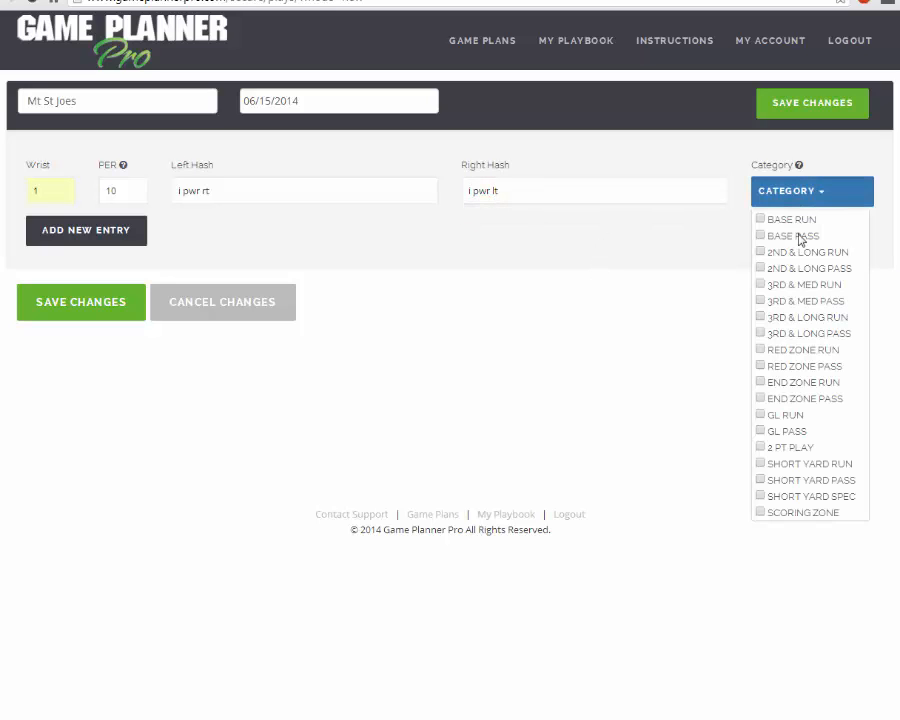
{"action": "left_click", "coordinate": [760, 220]}
{"action": "left_click", "coordinate": [760, 252]}
{"action": "left_click", "coordinate": [760, 285]}
{"action": "left_click", "coordinate": [760, 351]}
{"action": "left_click", "coordinate": [761, 383]}
{"action": "left_click", "coordinate": [761, 415]}
{"action": "left_click", "coordinate": [615, 289]}
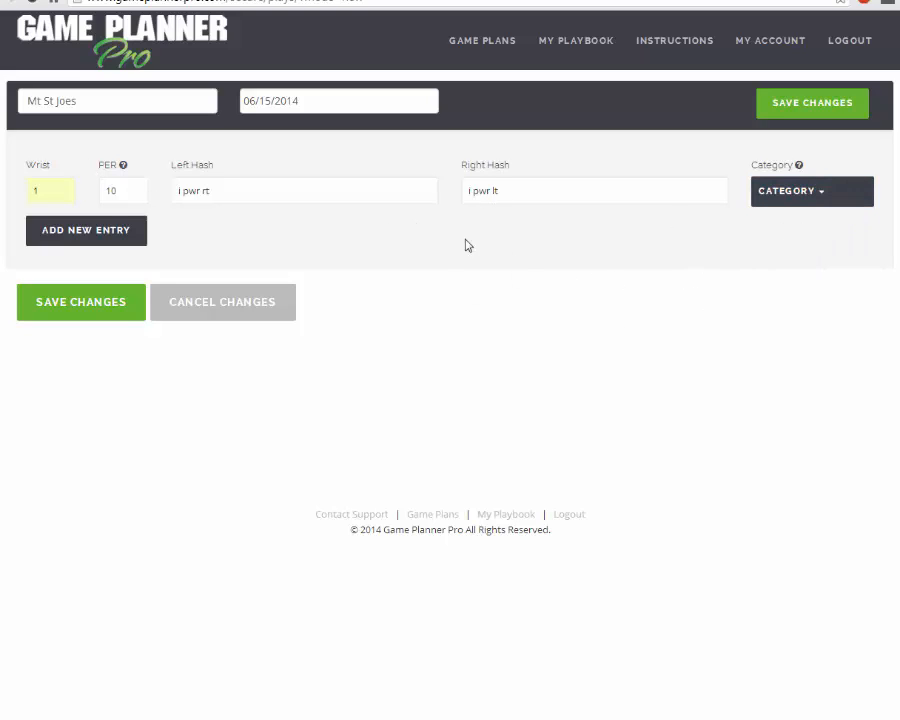
Step: Re-enter 1 as the play's wrist number and save the changes to the week
{"action": "left_click", "coordinate": [37, 186]}
{"action": "type", "text": "1"}
{"action": "left_click", "coordinate": [80, 305]}
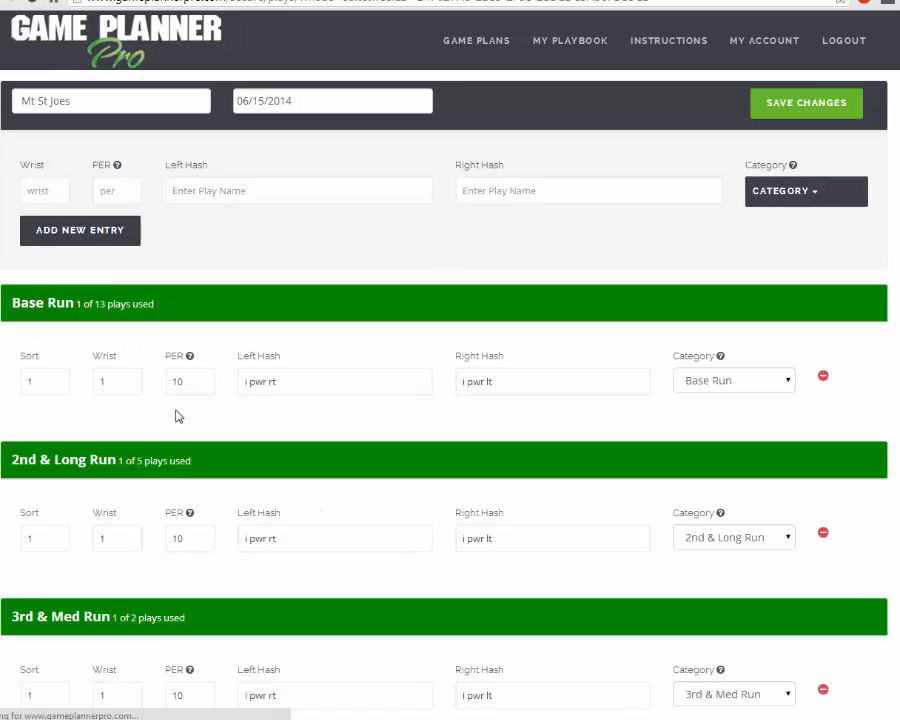
Step: Review the saved play under each of its run categories, from Base Run to Short Yardage Run
{"action": "scroll", "coordinate": [400, 426], "scroll_direction": "down", "scroll_amount": 5}
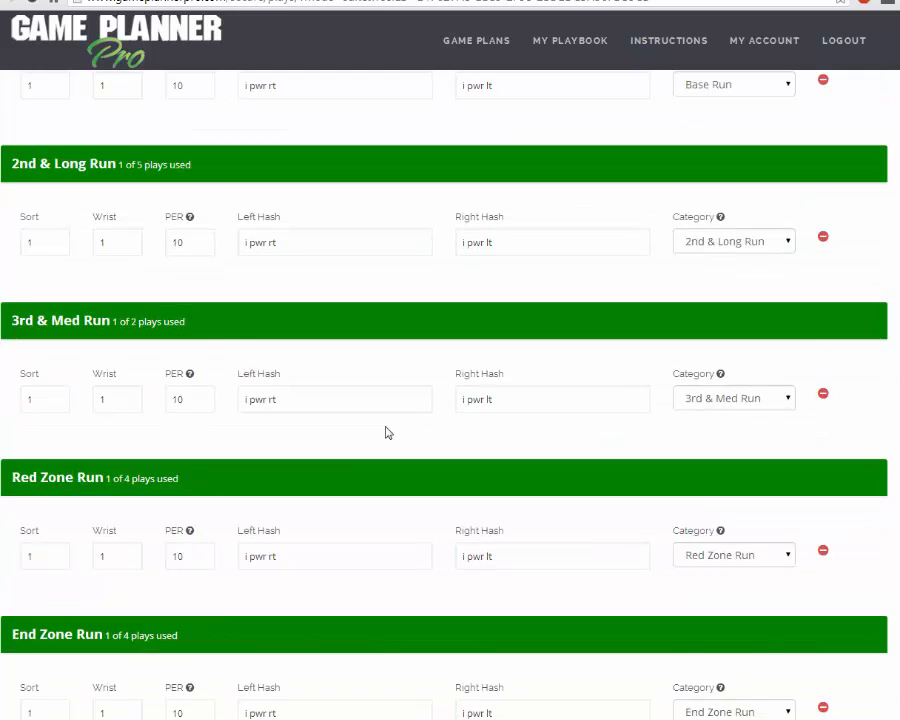
{"action": "scroll", "coordinate": [381, 433], "scroll_direction": "down", "scroll_amount": 2}
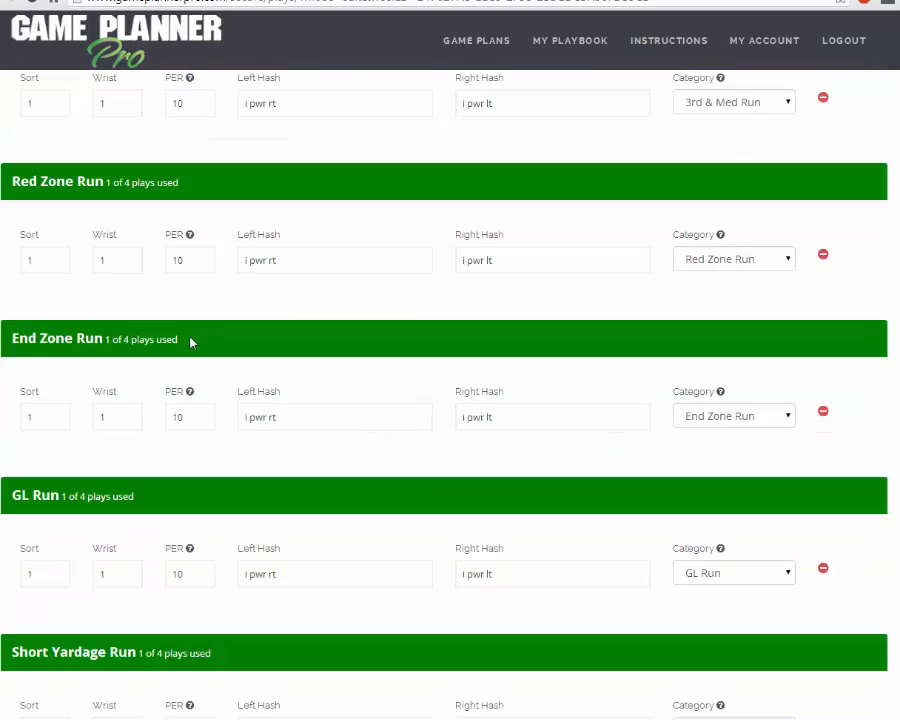
{"action": "left_click_drag", "start_coordinate": [78, 339], "coordinate": [12, 339]}
{"action": "scroll", "coordinate": [185, 358], "scroll_direction": "up", "scroll_amount": 3}
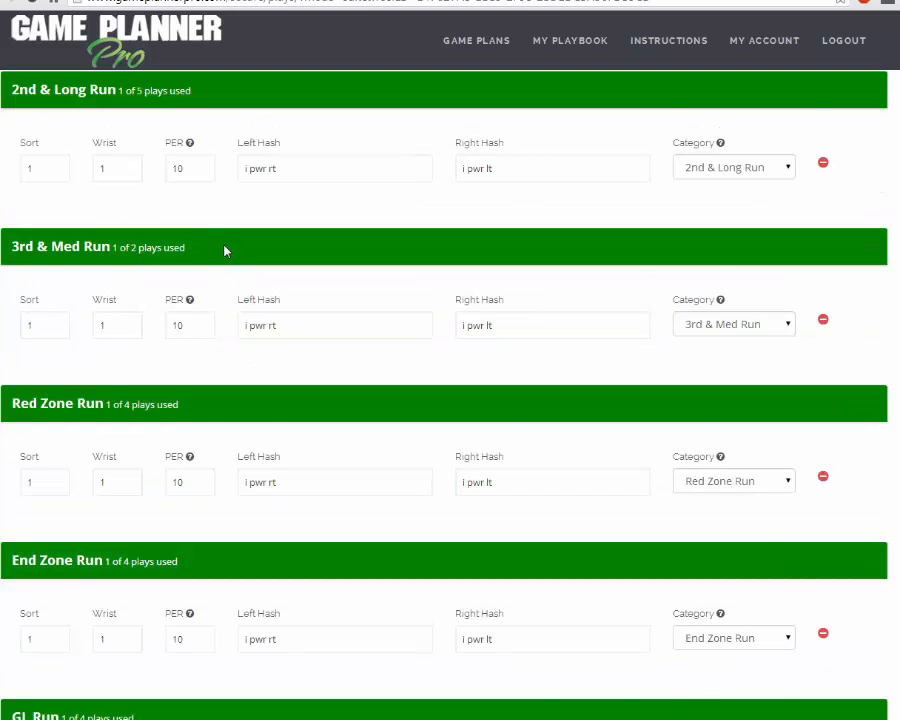
{"action": "scroll", "coordinate": [226, 245], "scroll_direction": "up", "scroll_amount": 1}
Step: Examine the plays-used counters in the category headings, including Base Run, 2nd & Long Run and 3rd & Med Run
{"action": "left_click_drag", "start_coordinate": [194, 165], "coordinate": [83, 174]}
{"action": "scroll", "coordinate": [281, 225], "scroll_direction": "up", "scroll_amount": 4}
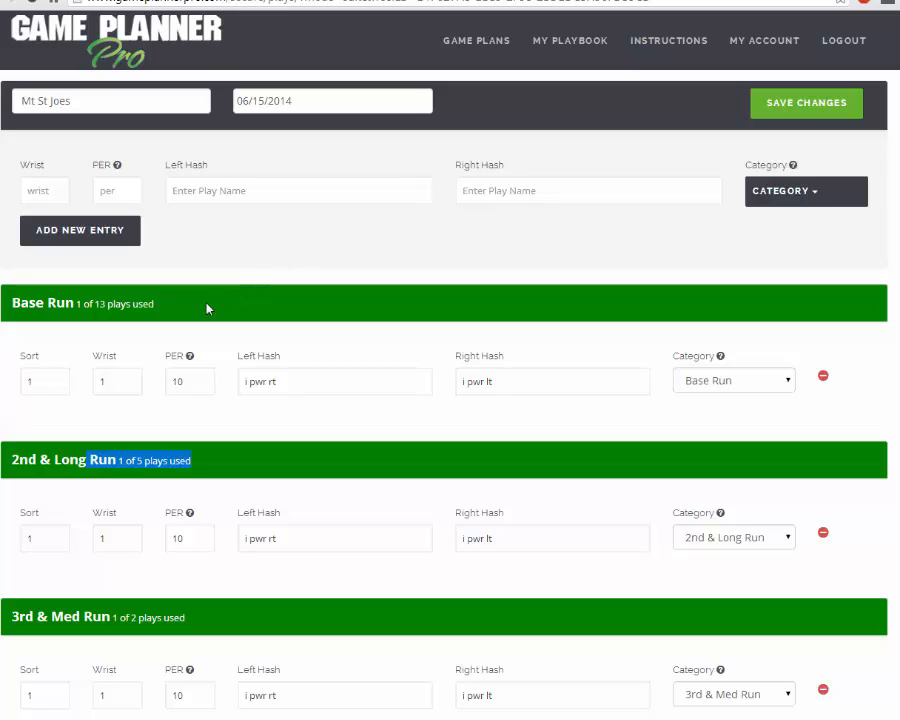
{"action": "left_click_drag", "start_coordinate": [208, 308], "coordinate": [75, 303]}
{"action": "scroll", "coordinate": [205, 303], "scroll_direction": "down", "scroll_amount": 1}
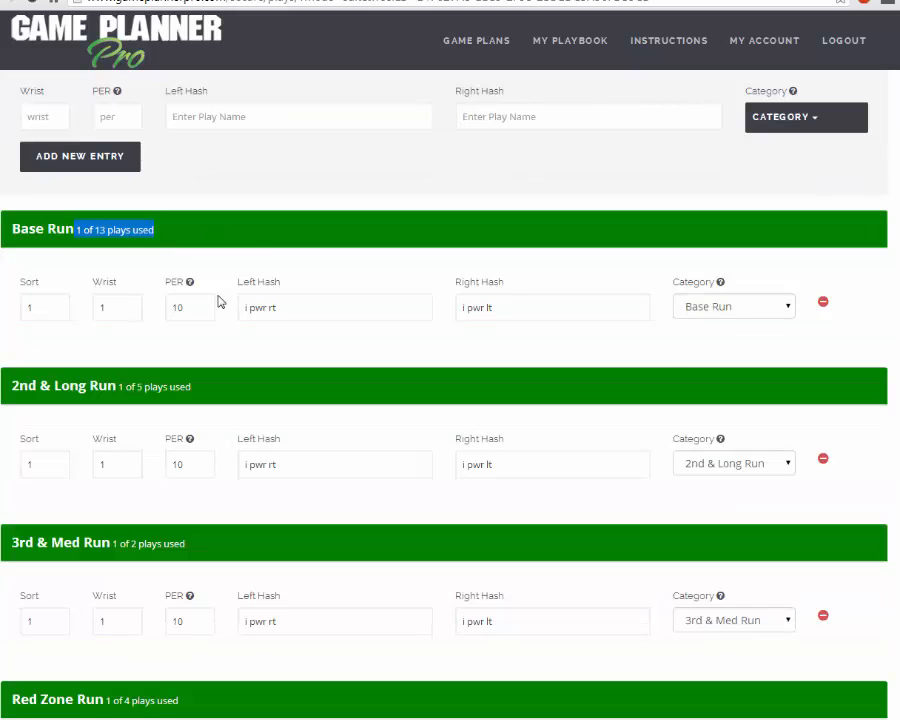
{"action": "scroll", "coordinate": [245, 235], "scroll_direction": "down", "scroll_amount": 1}
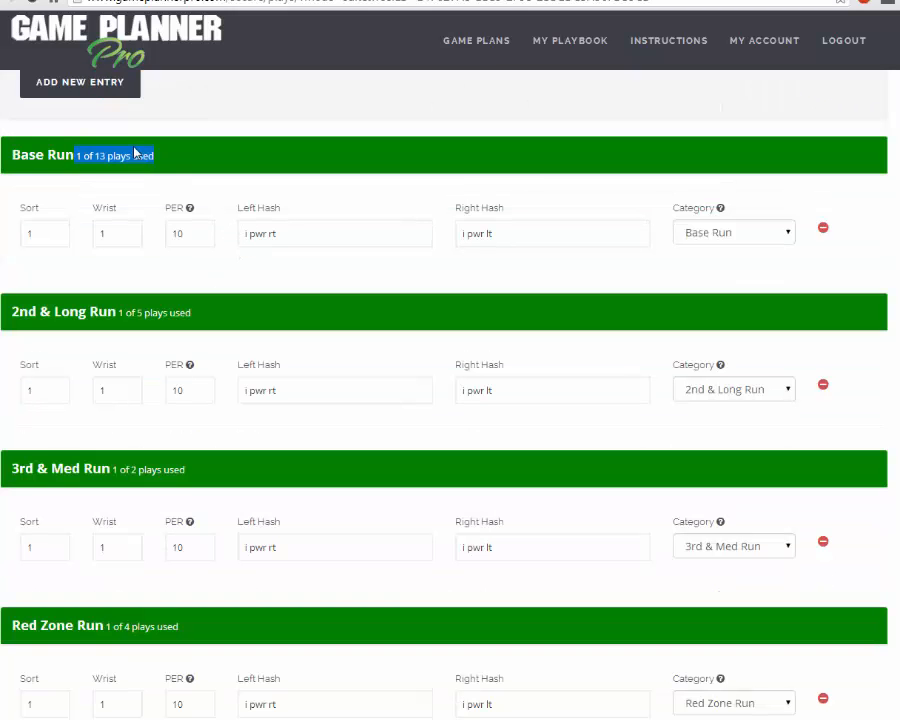
{"action": "scroll", "coordinate": [159, 173], "scroll_direction": "down", "scroll_amount": 1}
{"action": "scroll", "coordinate": [180, 182], "scroll_direction": "down", "scroll_amount": 1}
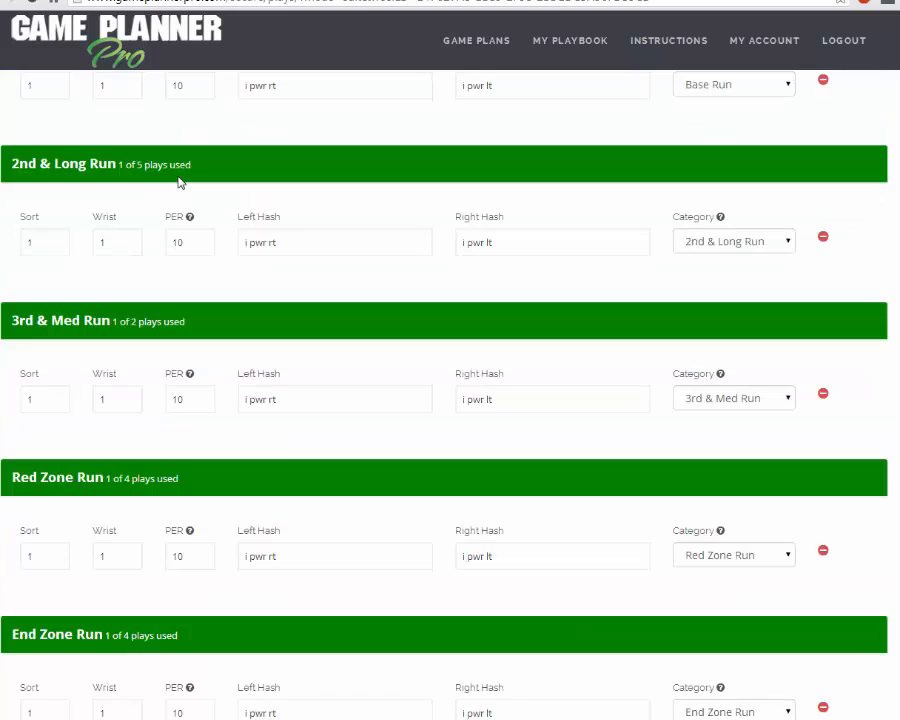
{"action": "left_click_drag", "start_coordinate": [198, 323], "coordinate": [84, 321]}
{"action": "scroll", "coordinate": [145, 362], "scroll_direction": "down", "scroll_amount": 5}
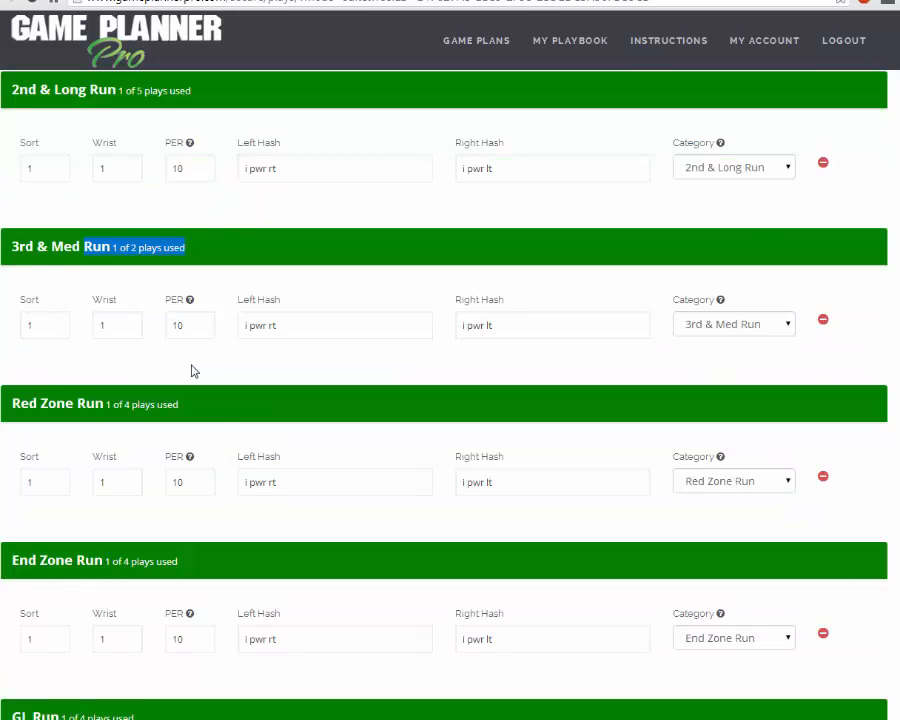
{"action": "scroll", "coordinate": [221, 360], "scroll_direction": "down", "scroll_amount": 1}
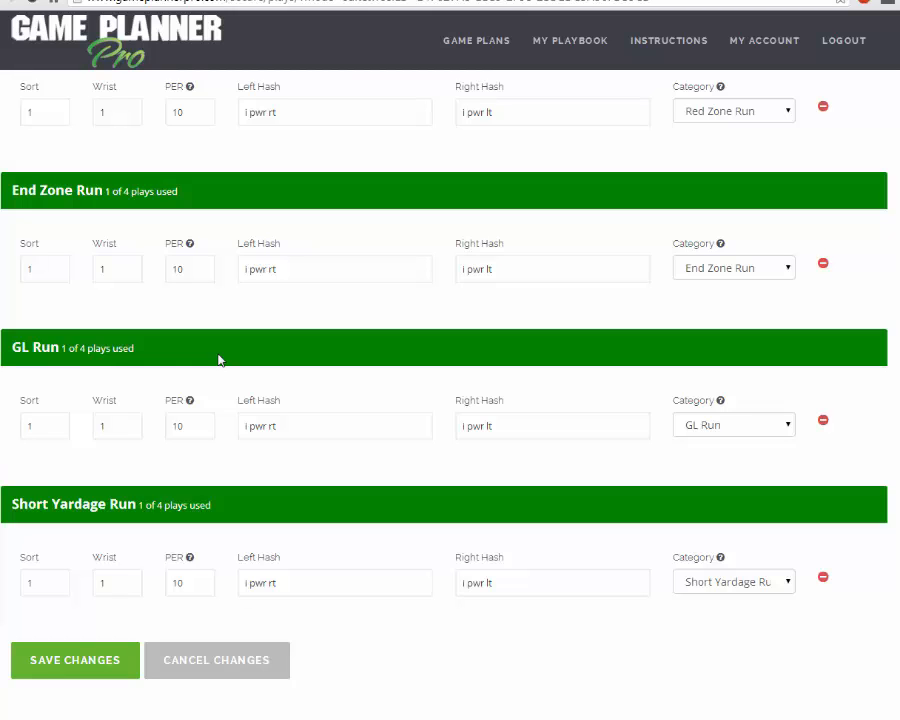
{"action": "scroll", "coordinate": [300, 378], "scroll_direction": "up", "scroll_amount": 3}
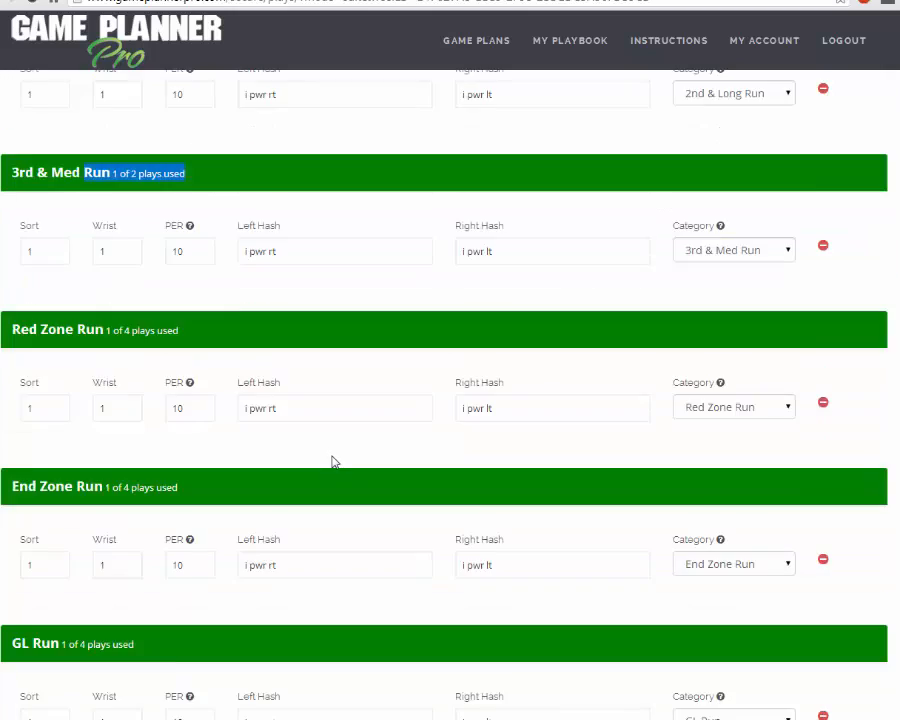
{"action": "scroll", "coordinate": [333, 461], "scroll_direction": "up", "scroll_amount": 1}
{"action": "left_click", "coordinate": [296, 266]}
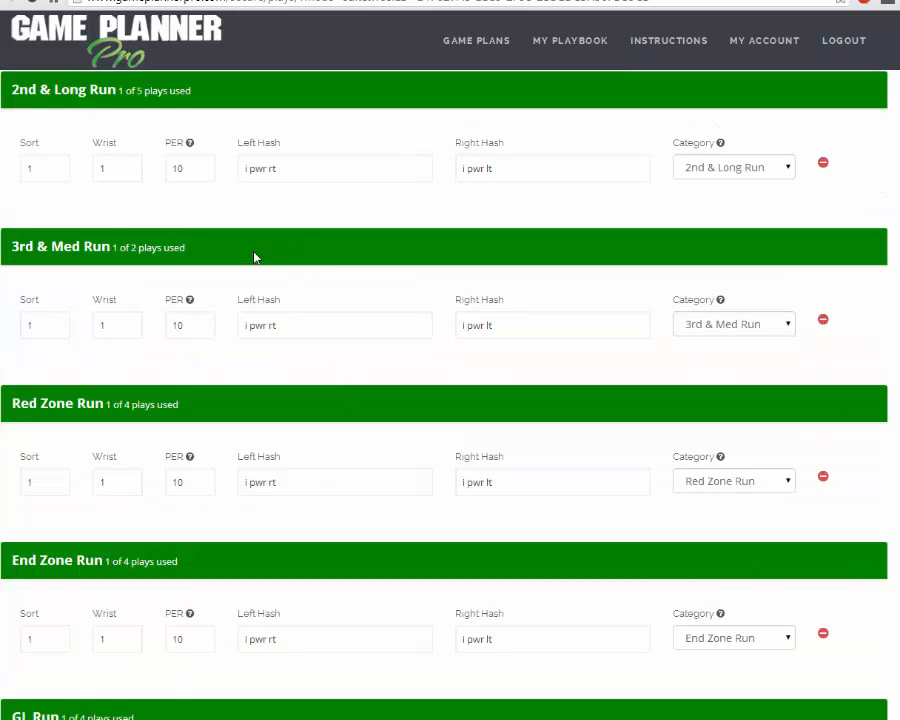
{"action": "scroll", "coordinate": [258, 254], "scroll_direction": "up", "scroll_amount": 4}
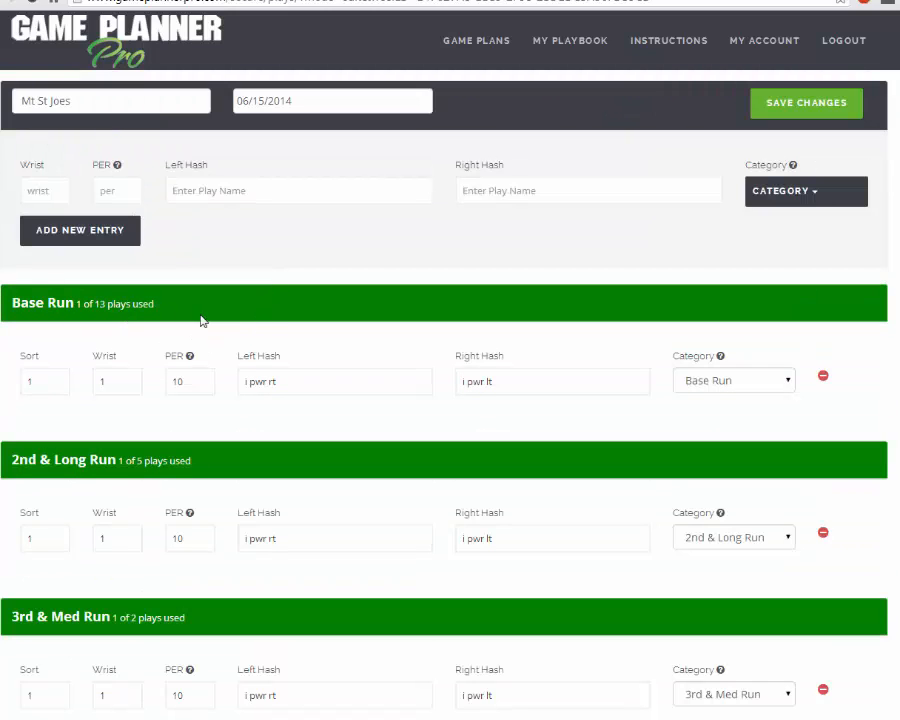
{"action": "scroll", "coordinate": [227, 396], "scroll_direction": "down", "scroll_amount": 9}
{"action": "scroll", "coordinate": [228, 388], "scroll_direction": "up", "scroll_amount": 10}
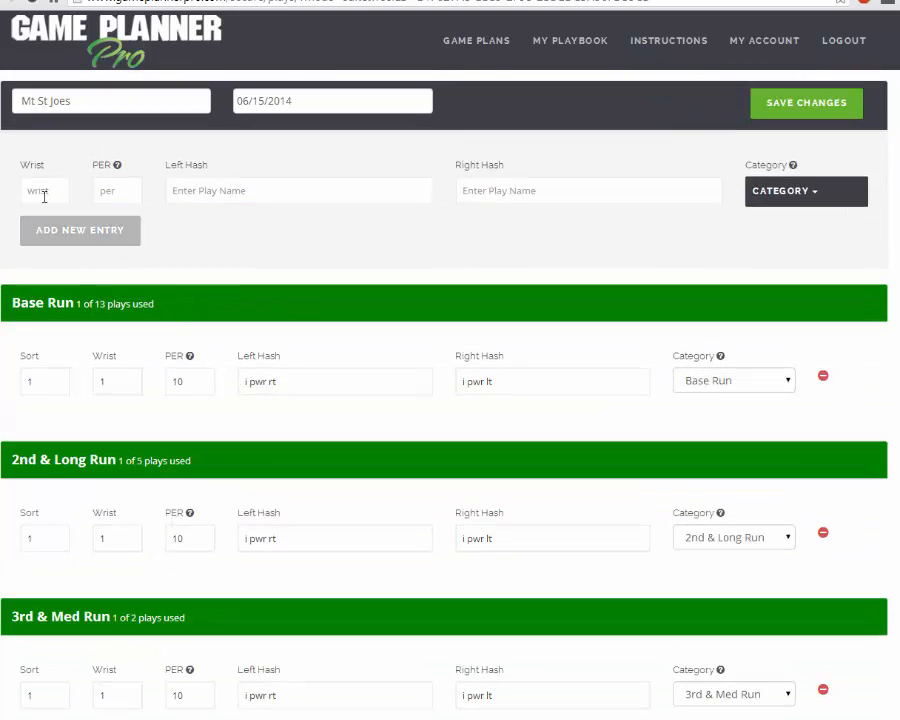
Step: Fill in a second play entry with wrist 3, PER 20, left hash "trps rt cross" and right hash "trps lt z cross"
{"action": "left_click", "coordinate": [46, 190]}
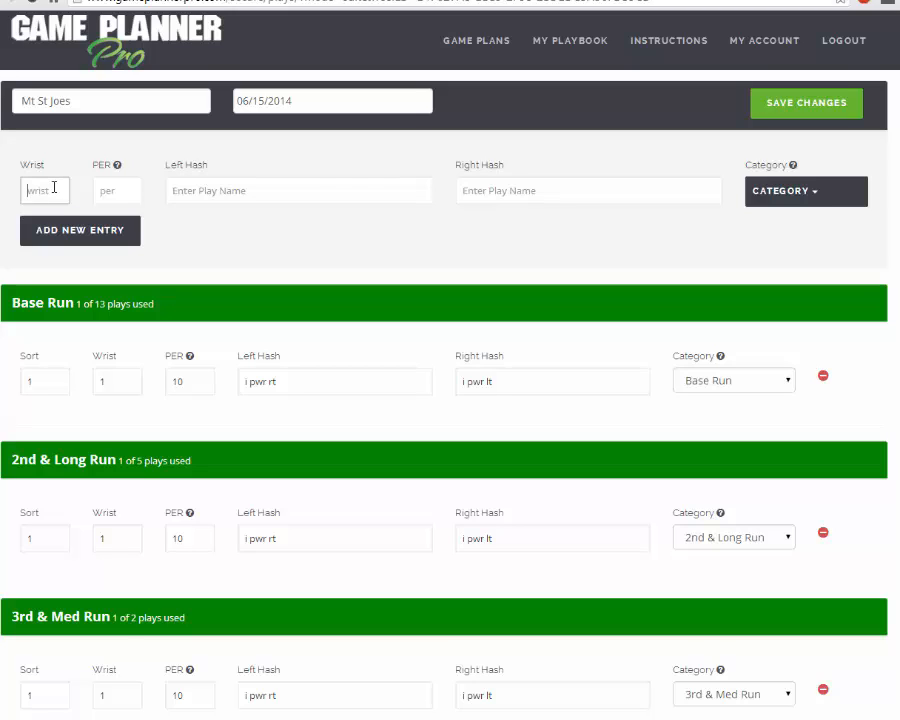
{"action": "type", "text": "3"}
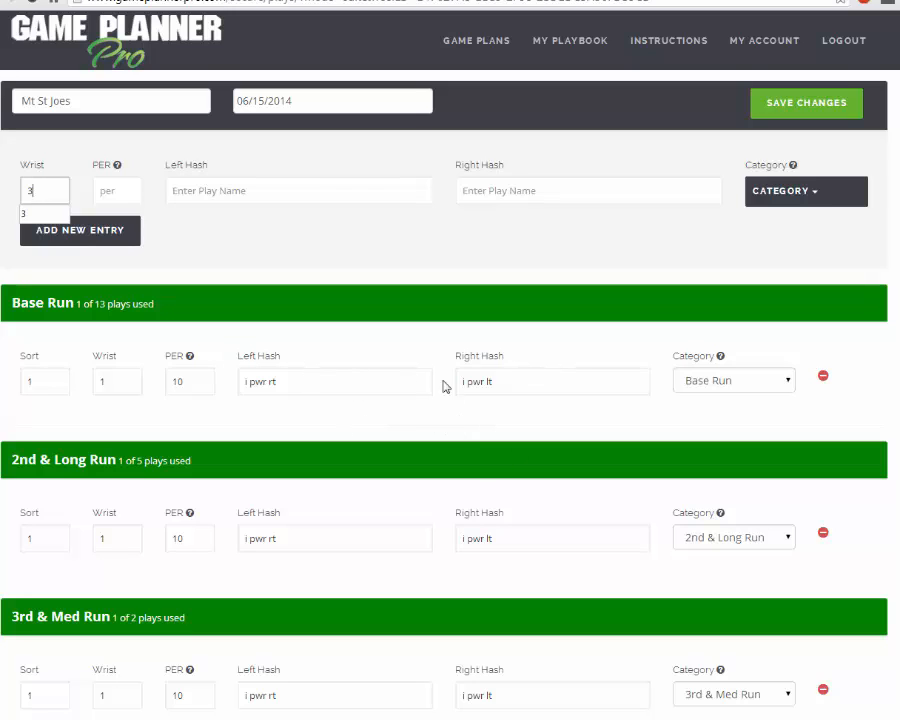
{"action": "left_click", "coordinate": [140, 189]}
{"action": "type", "text": "20"}
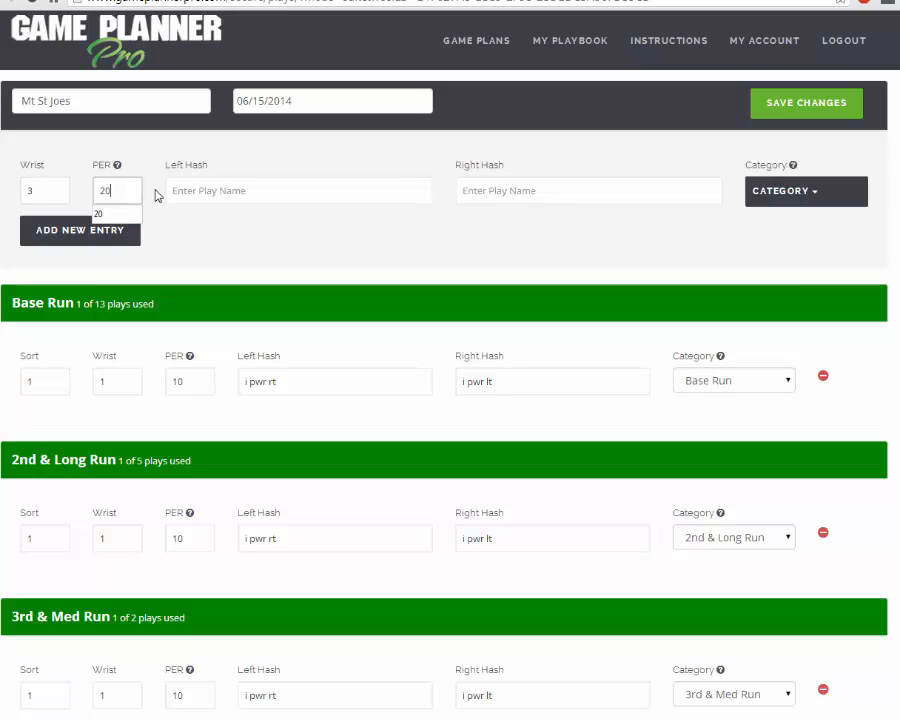
{"action": "left_click", "coordinate": [193, 188]}
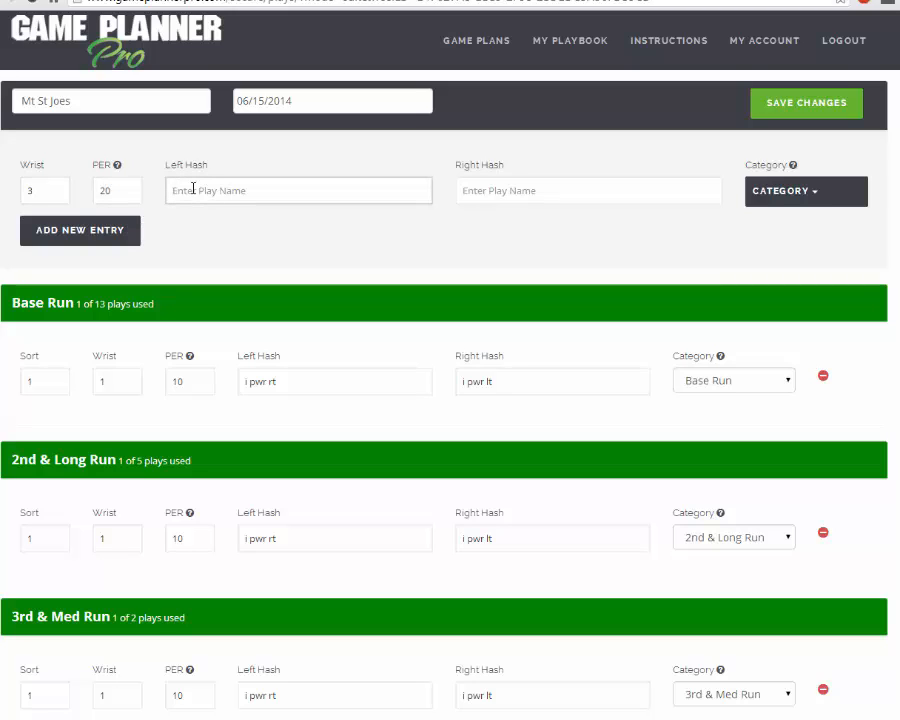
{"action": "type", "text": "trps rt cross"}
{"action": "left_click", "coordinate": [535, 194]}
{"action": "type", "text": "trps"}
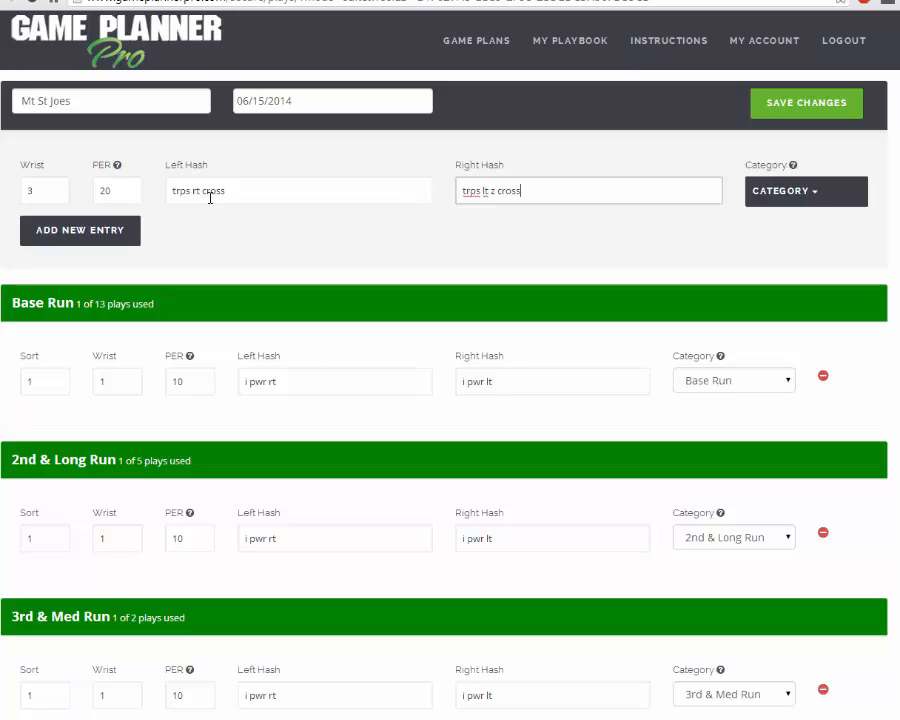
Step: Assign the second play entry to the Base Pass, 2nd & Long Pass, 3rd & Med Pass and 3rd & Long Pass categories
{"action": "left_click", "coordinate": [825, 200]}
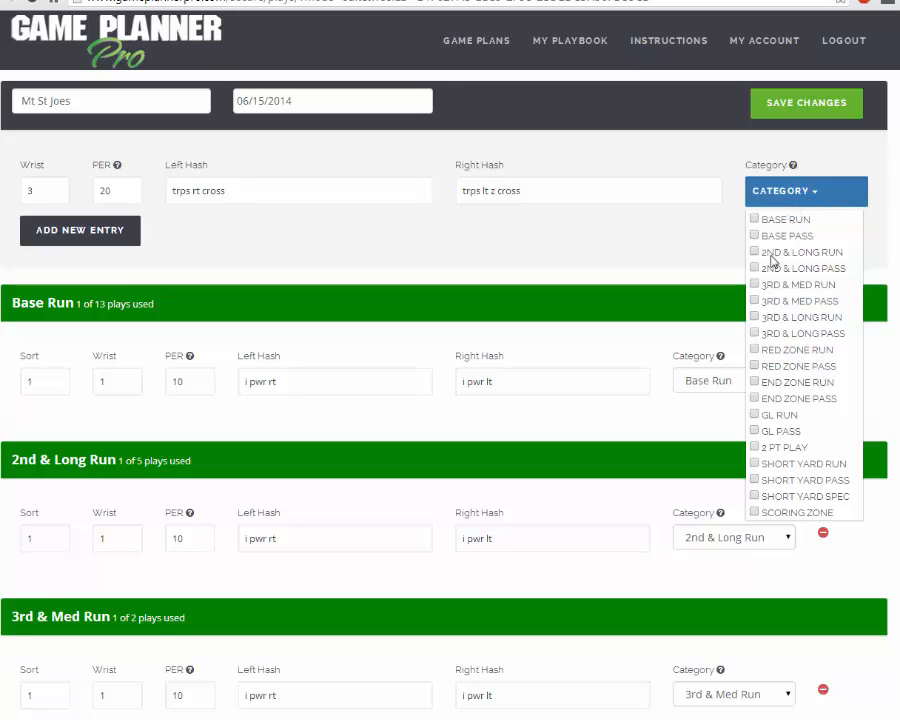
{"action": "left_click", "coordinate": [755, 268]}
{"action": "left_click", "coordinate": [754, 301]}
{"action": "left_click", "coordinate": [754, 334]}
{"action": "left_click", "coordinate": [657, 263]}
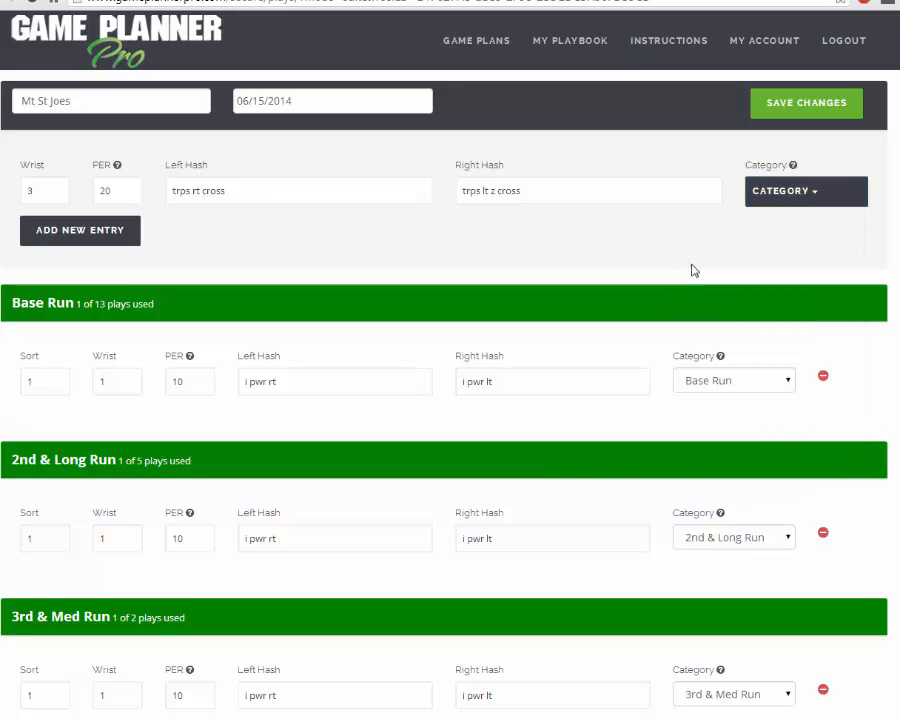
{"action": "left_click", "coordinate": [801, 198]}
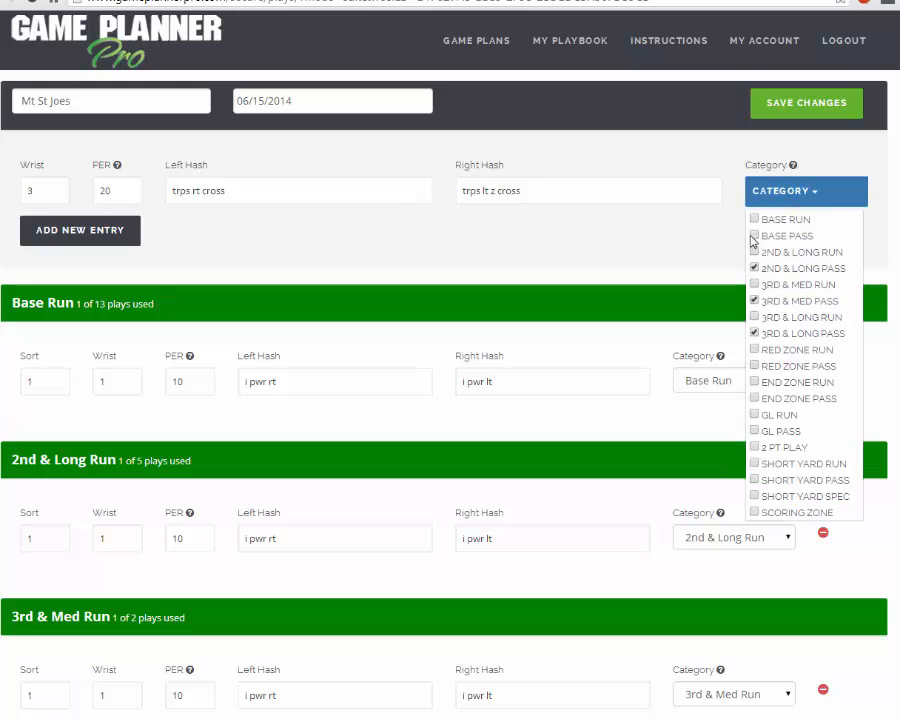
{"action": "left_click", "coordinate": [640, 251]}
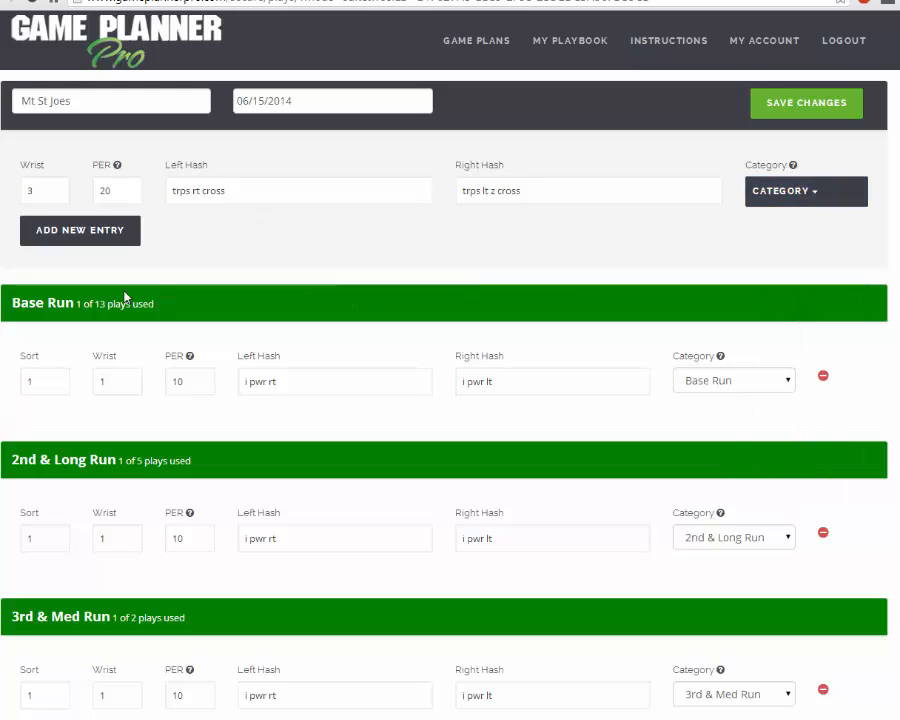
Step: Re-enter 3 as the second play's wrist number, add the entry and save the changes to the week
{"action": "left_click", "coordinate": [30, 193]}
{"action": "type", "text": "3"}
{"action": "left_click", "coordinate": [69, 237]}
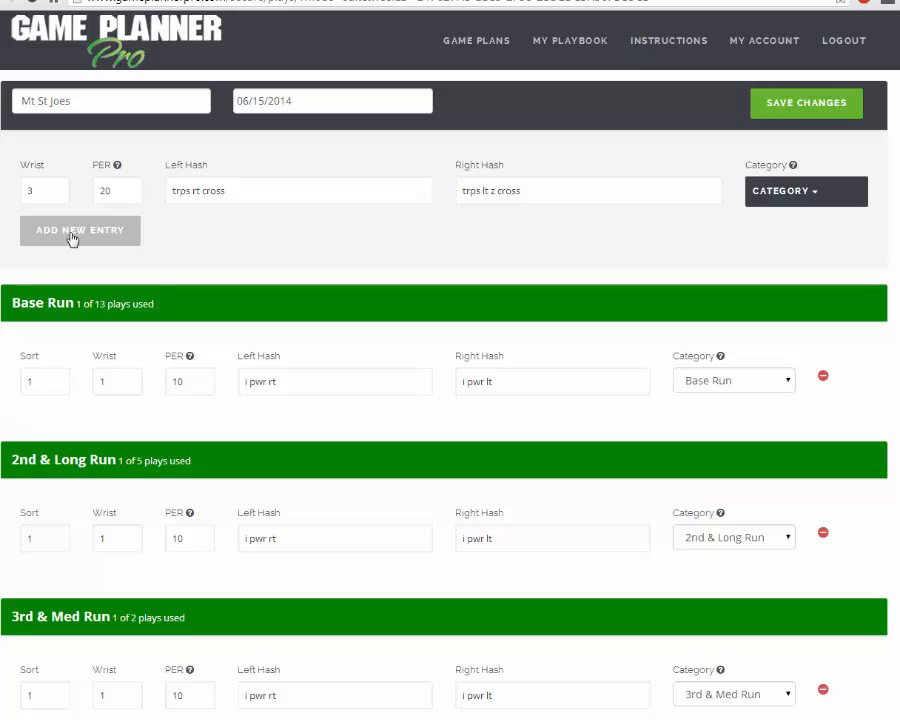
{"action": "left_click", "coordinate": [792, 116]}
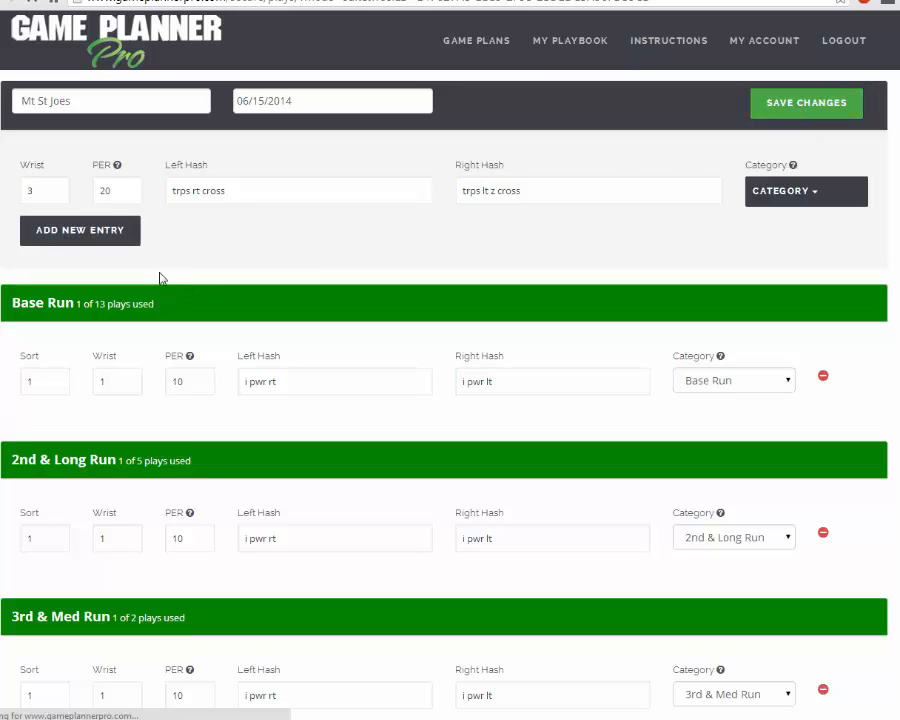
Step: Review the second play under each of its pass categories, from Base Pass to 3rd & Long Pass
{"action": "scroll", "coordinate": [204, 275], "scroll_direction": "down", "scroll_amount": 5}
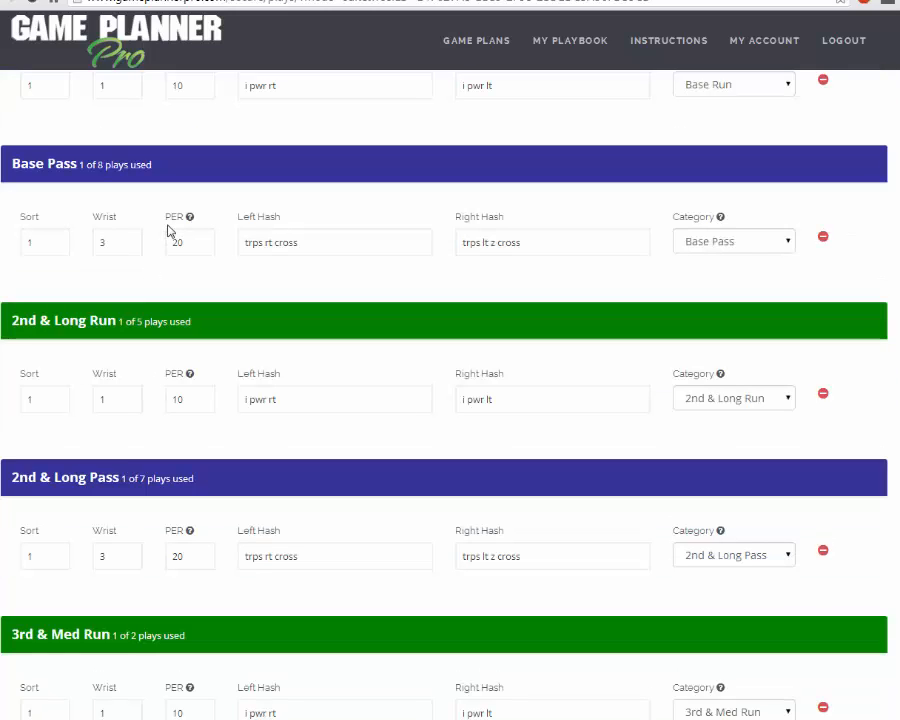
{"action": "scroll", "coordinate": [65, 168], "scroll_direction": "down", "scroll_amount": 4}
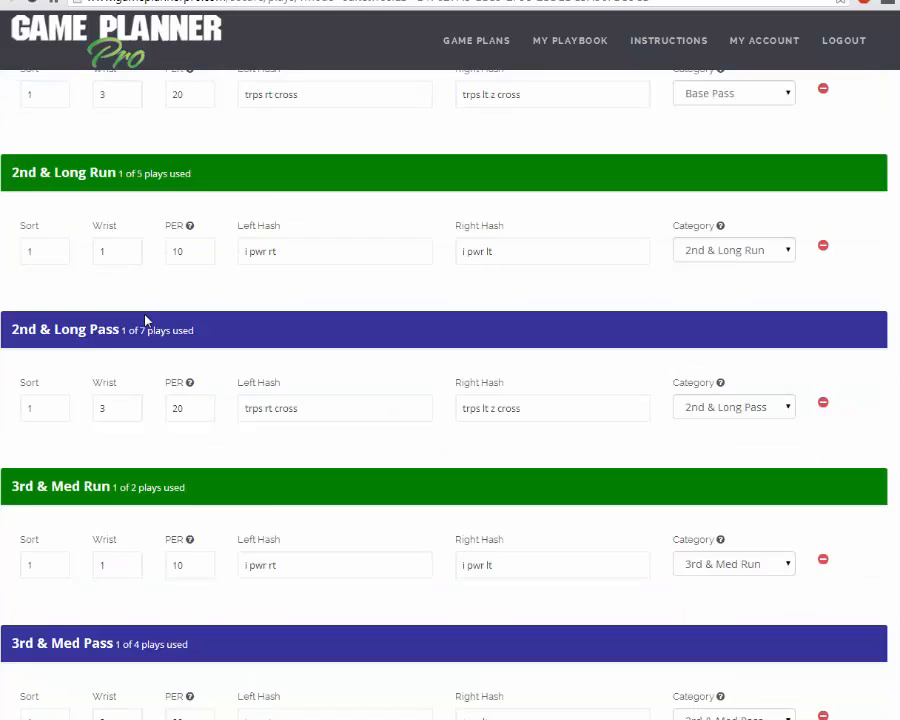
{"action": "scroll", "coordinate": [145, 318], "scroll_direction": "down", "scroll_amount": 6}
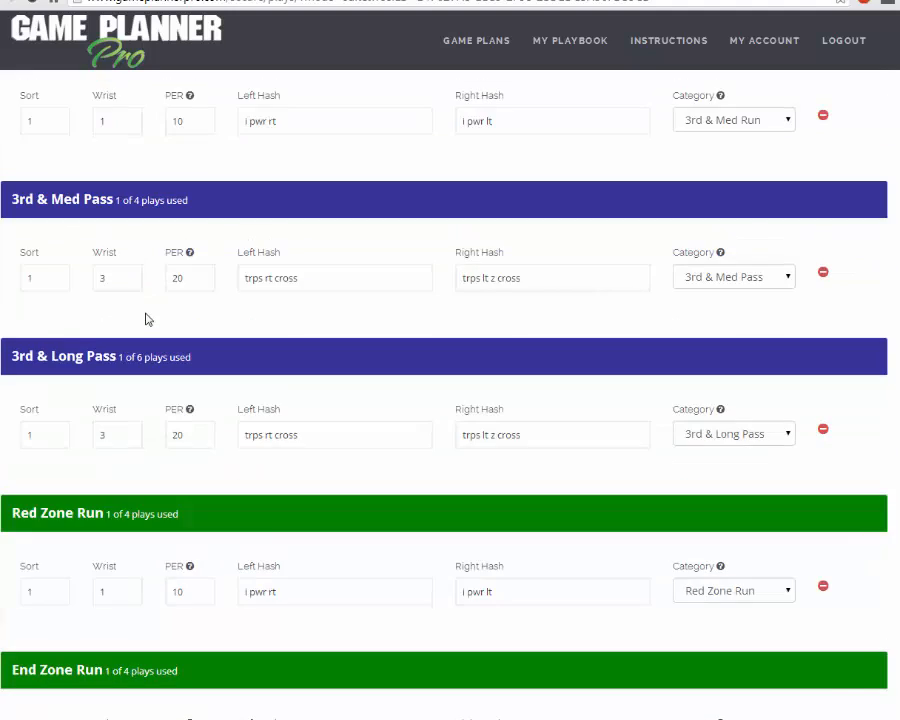
{"action": "scroll", "coordinate": [145, 318], "scroll_direction": "up", "scroll_amount": 10}
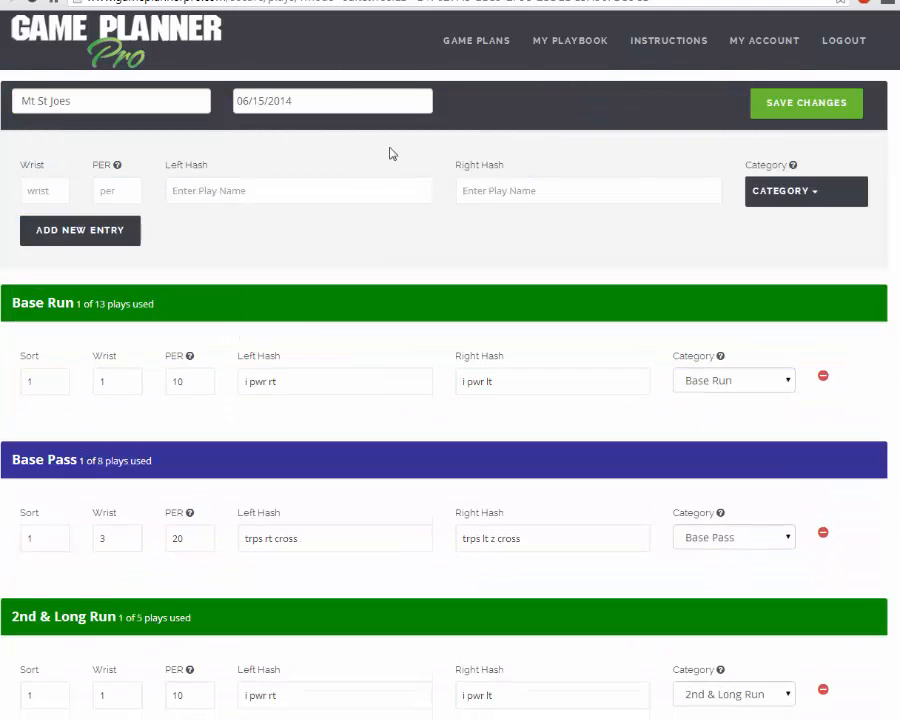
Step: Go to the list of game plan weeks and reopen the Mt St Joes week for editing
{"action": "left_click", "coordinate": [476, 46]}
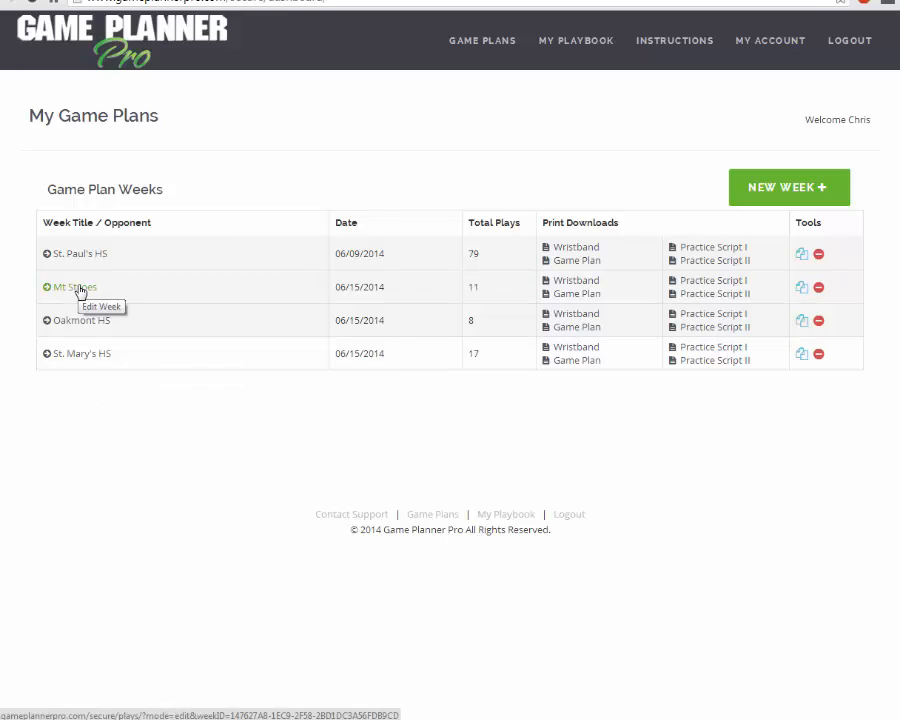
{"action": "left_click", "coordinate": [80, 292]}
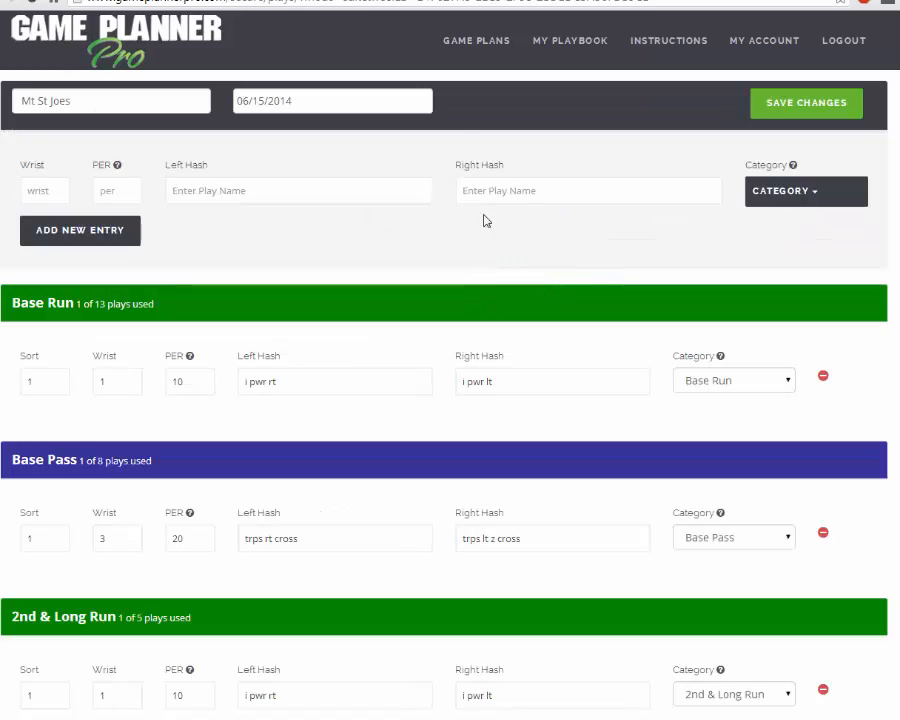
Step: View the wristband printout of the Mt St Joes week from the game plans list, and return to the list
{"action": "left_click", "coordinate": [476, 42]}
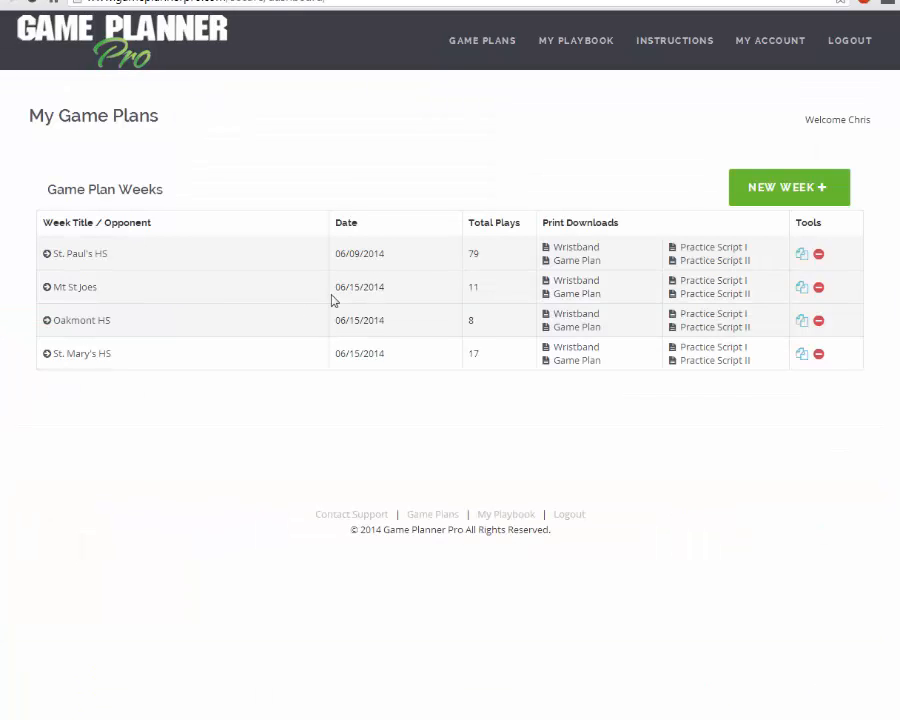
{"action": "left_click", "coordinate": [578, 286]}
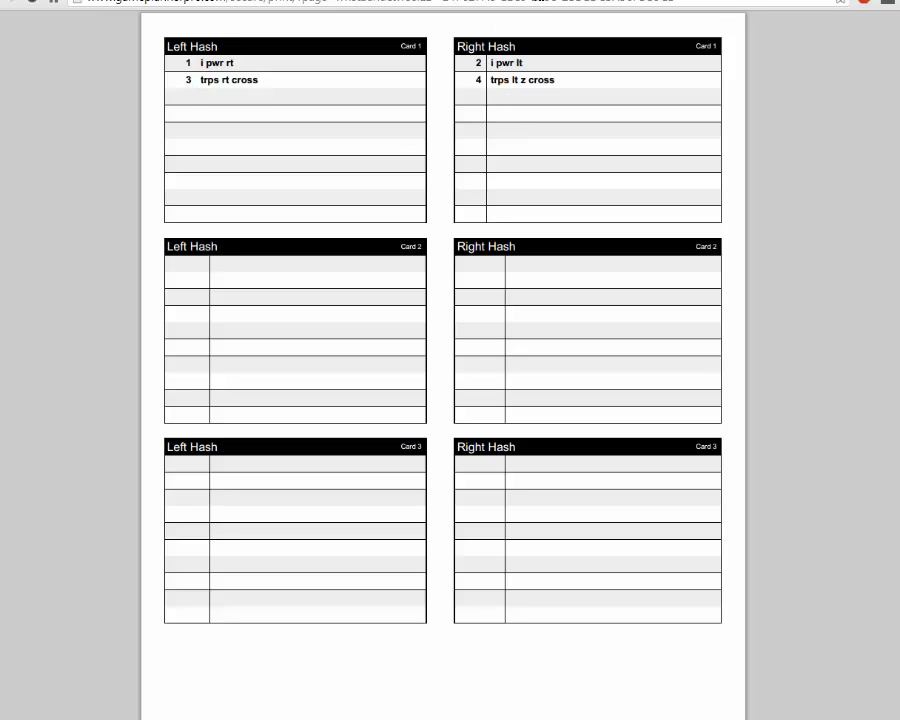
{"action": "left_click", "coordinate": [338, 1]}
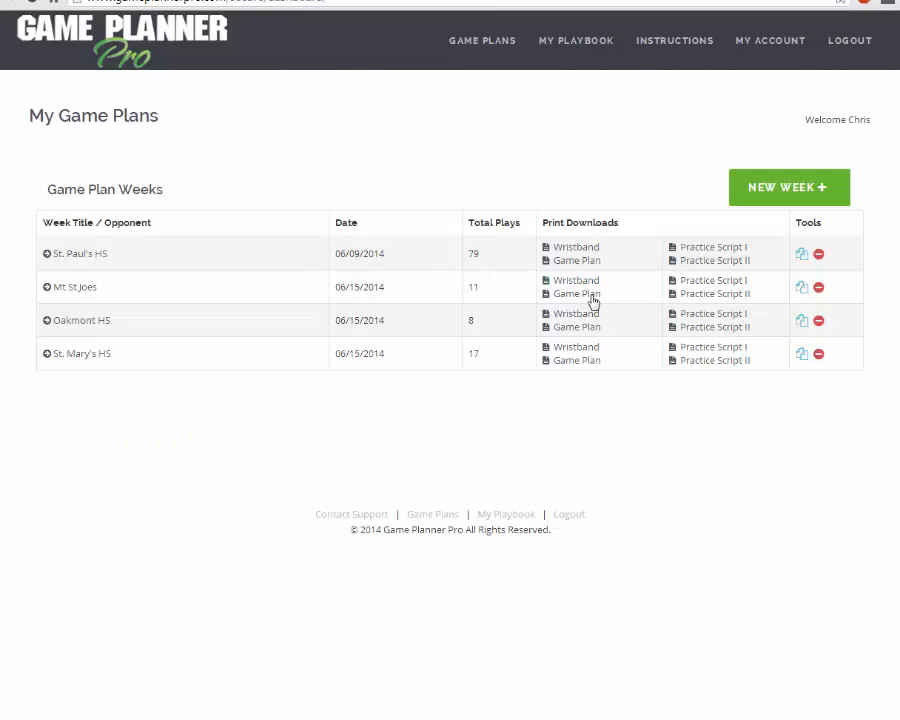